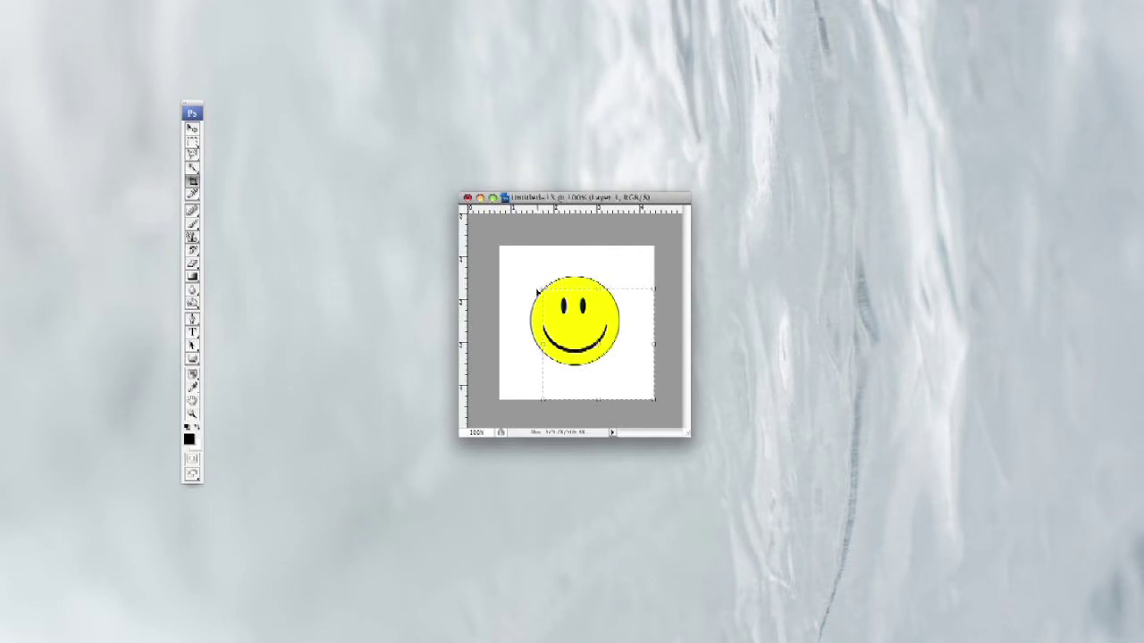
Step: Tighten the crop area's corner and transform it to fit snugly around the smiley
left_click_drag(538, 292, 543, 297)
key("ctrl+t")
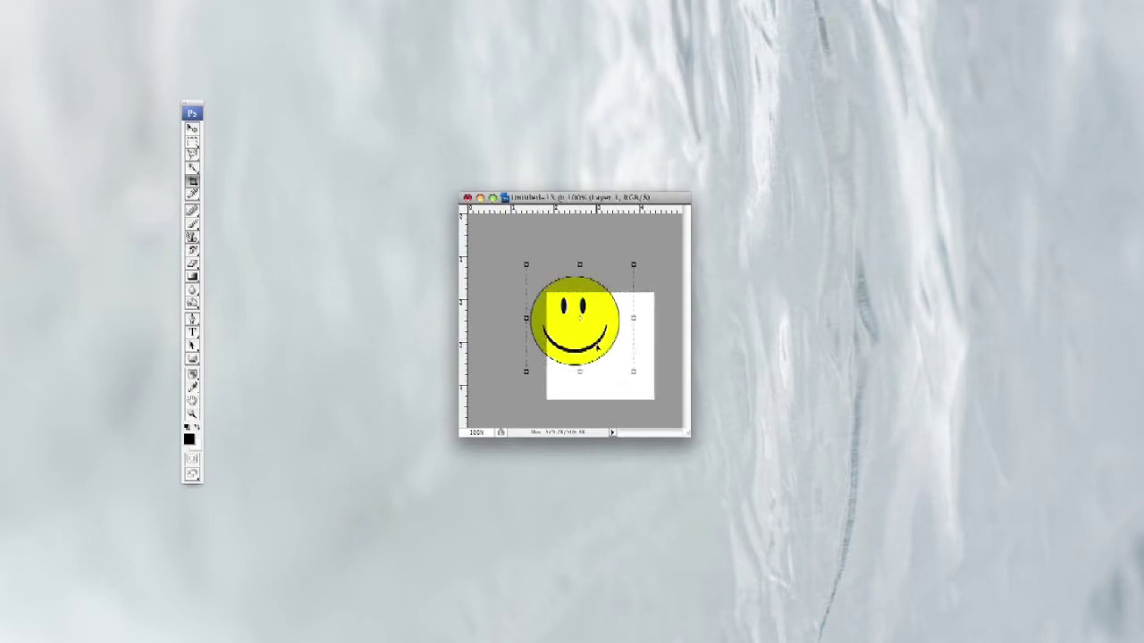
left_click_drag(591, 349, 590, 350)
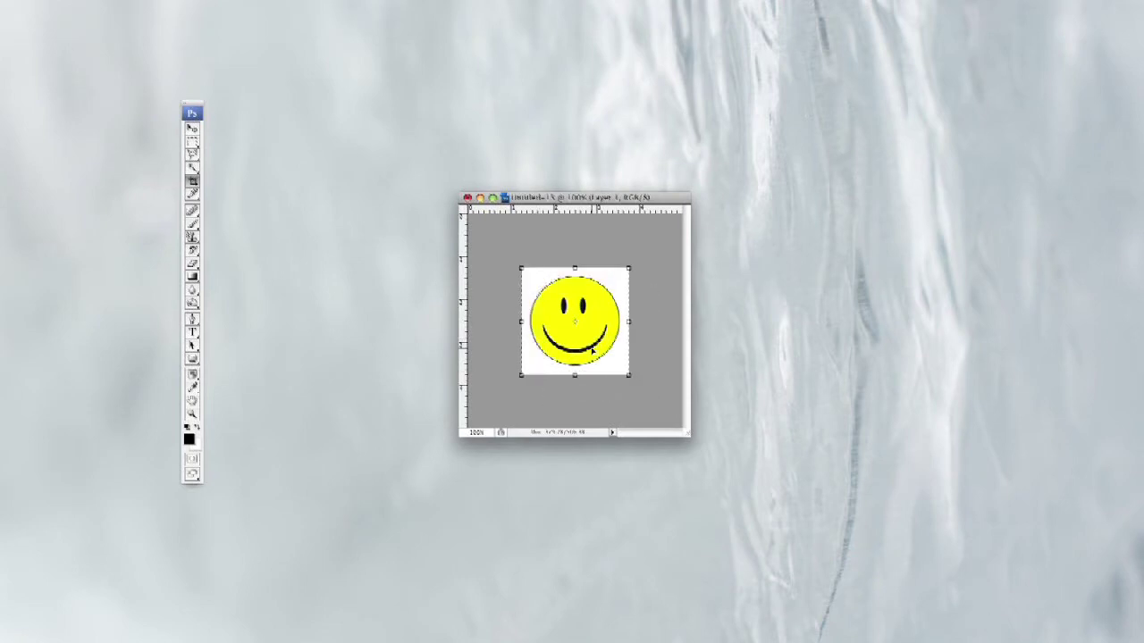